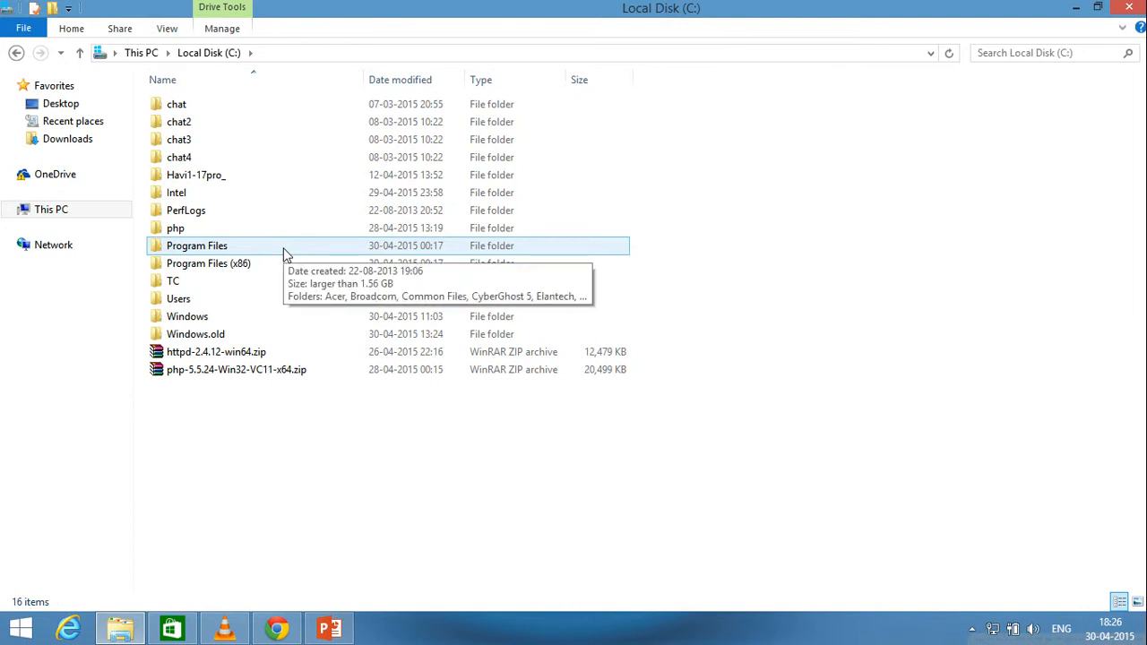
# Open Program Files on drive C: and set the folder options to show hidden files, folders, and drives.
pyautogui.doubleClick(285, 255)
pyautogui.scroll(-2, 630, 210)
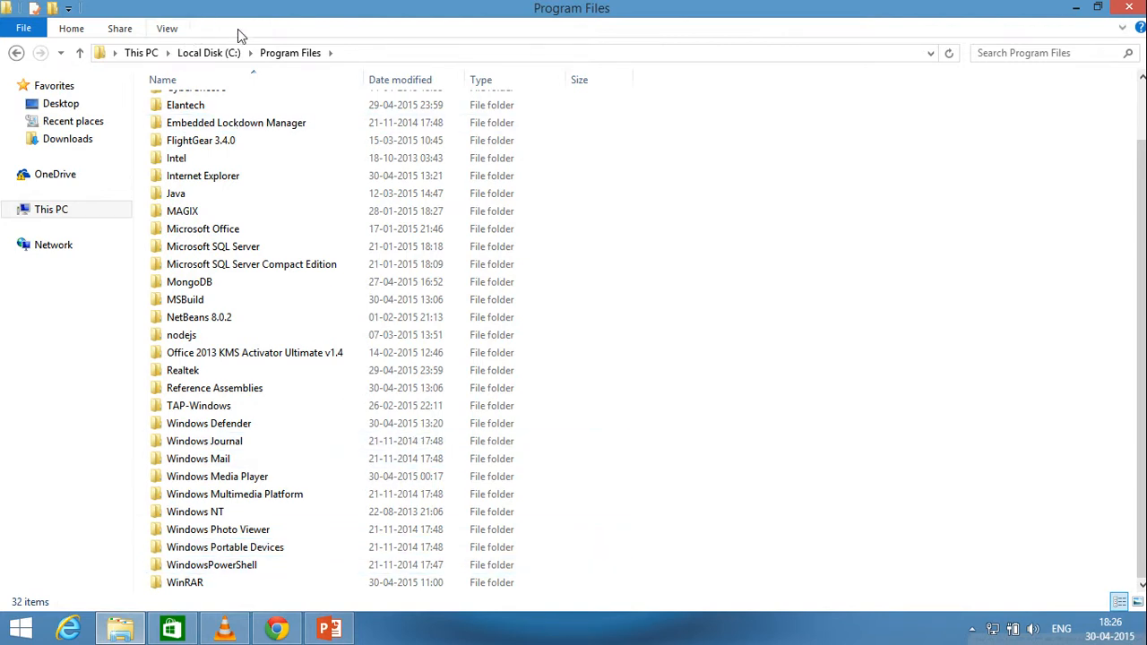
pyautogui.click(168, 29)
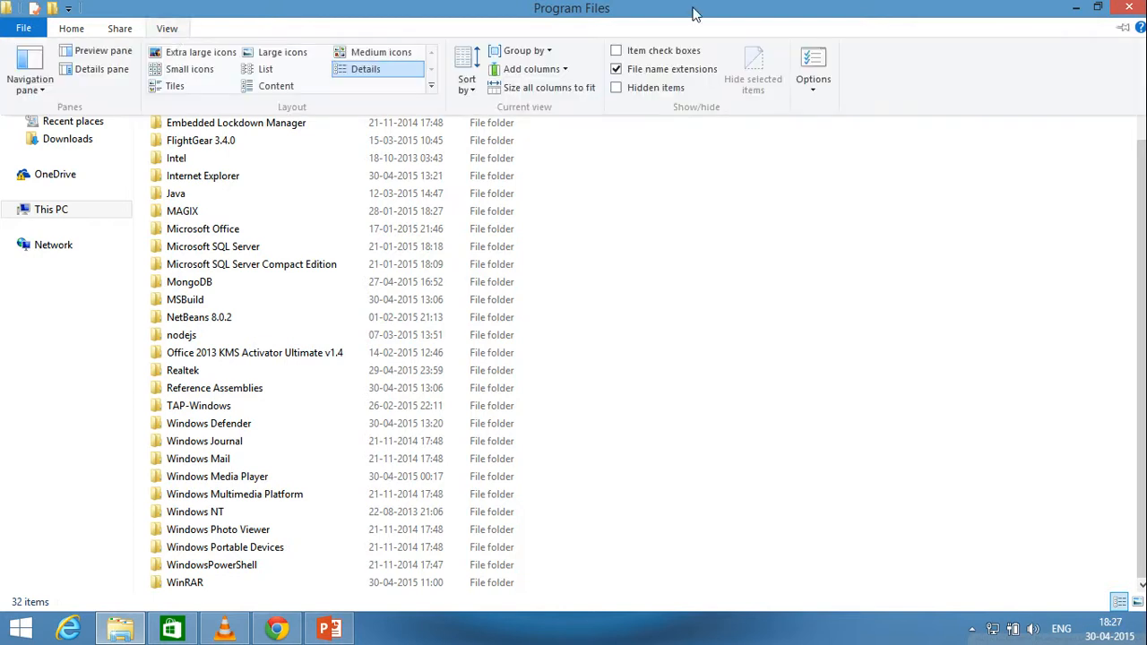
pyautogui.click(823, 59)
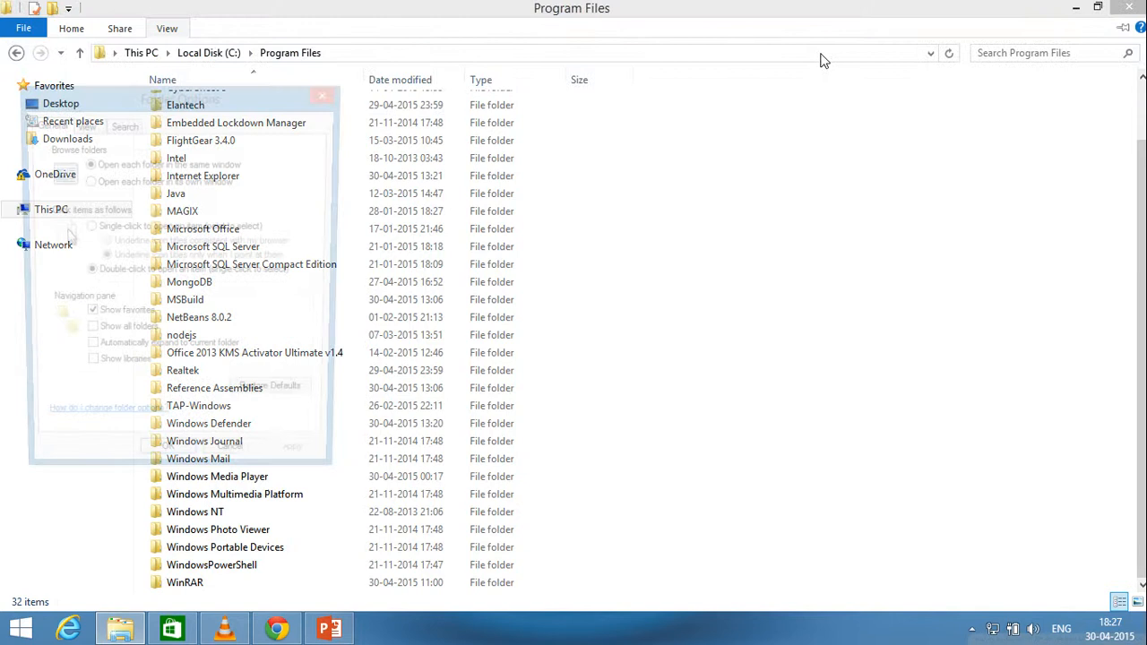
pyautogui.click(89, 126)
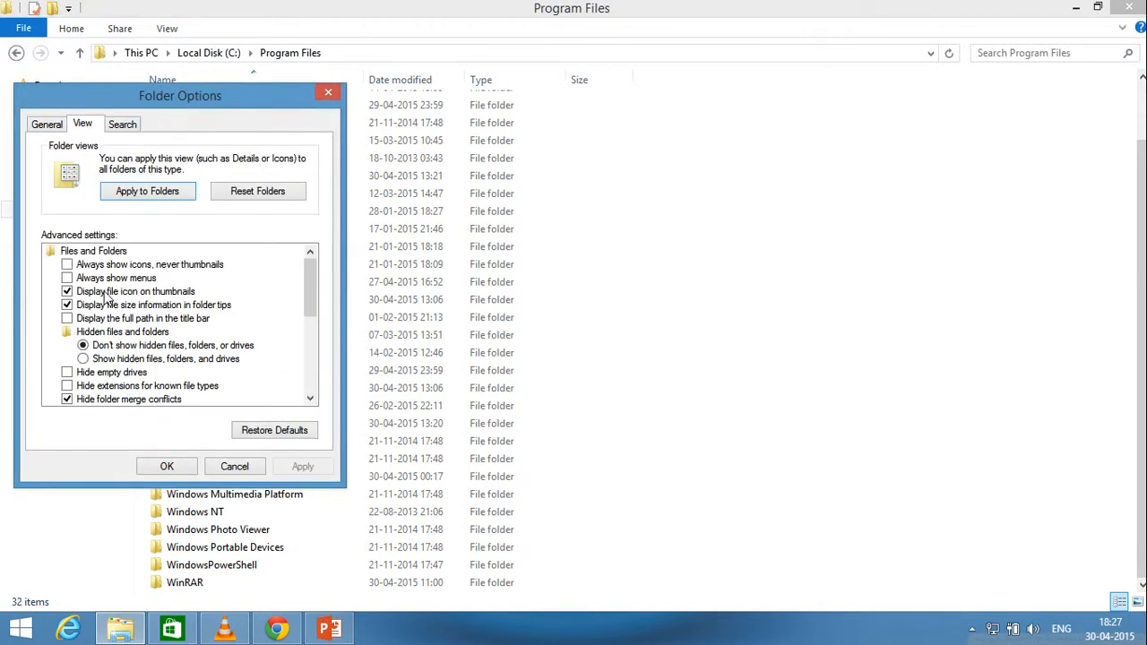
pyautogui.click(83, 358)
pyautogui.click(295, 462)
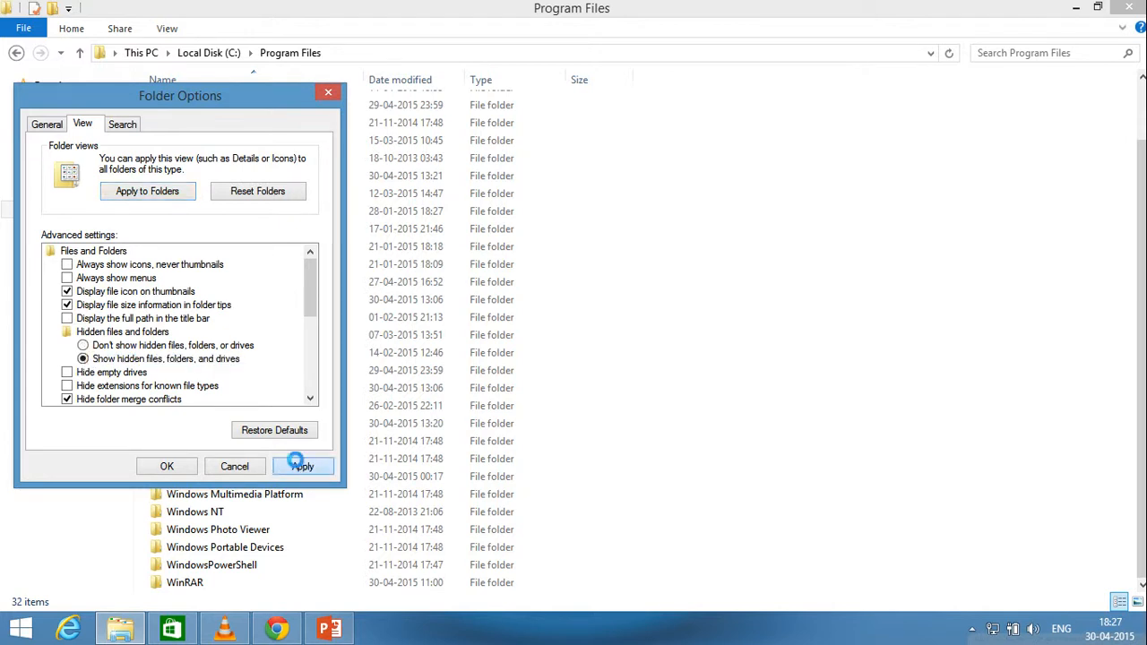
pyautogui.click(164, 466)
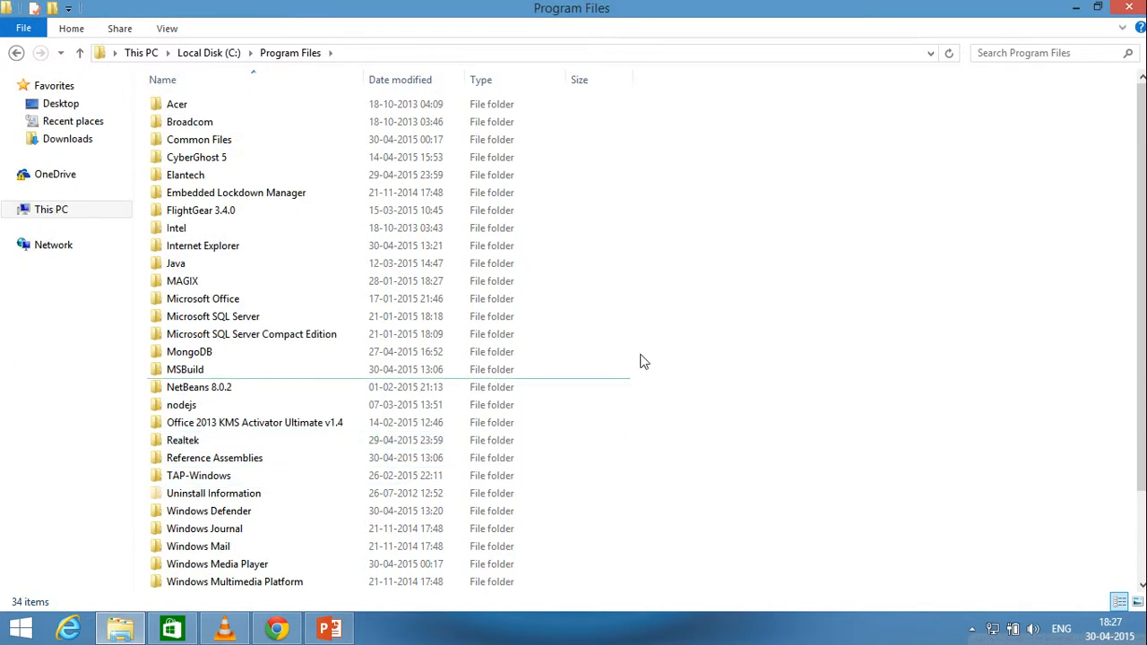
# Open the hidden WindowsApps folder inside Program Files and look over the app folders it contains.
pyautogui.scroll(-2, 676, 420)
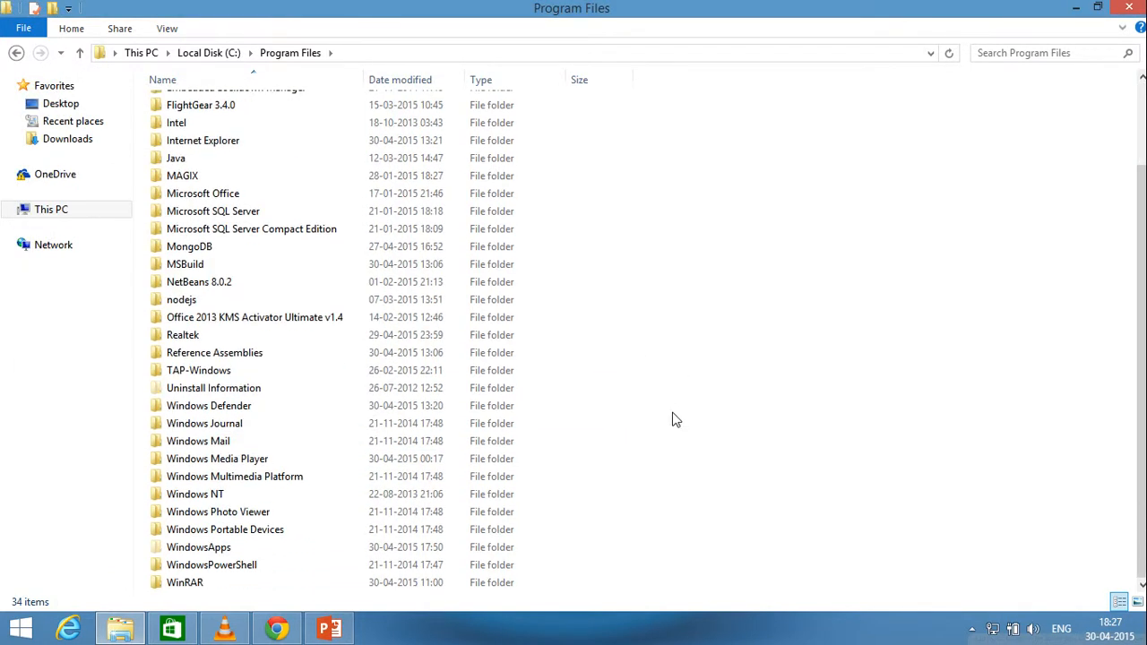
pyautogui.click(235, 544)
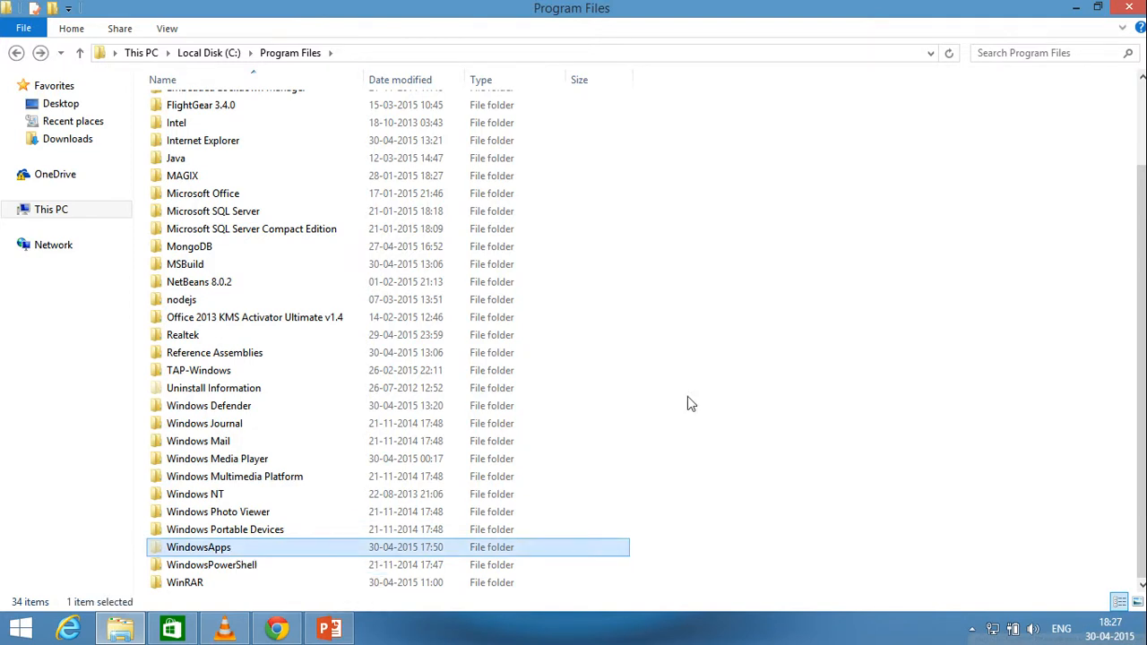
pyautogui.doubleClick(533, 551)
pyautogui.middleClick(640, 200)
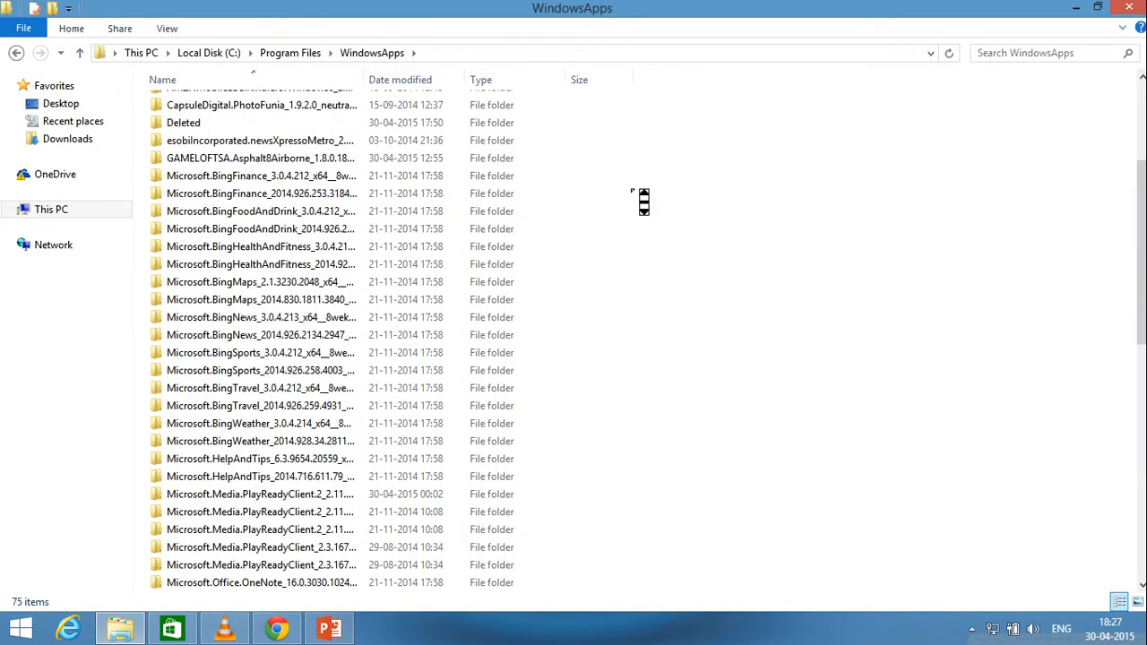
pyautogui.scroll(-6, 632, 190)
pyautogui.scroll(-3, 593, 377)
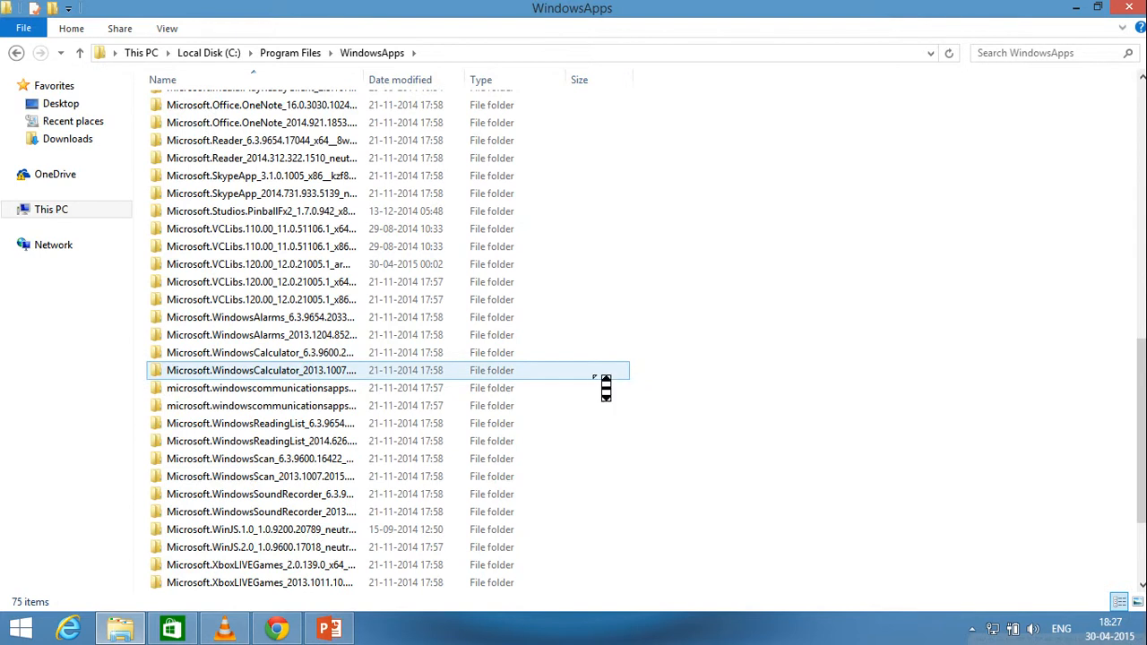
pyautogui.scroll(15, 600, 388)
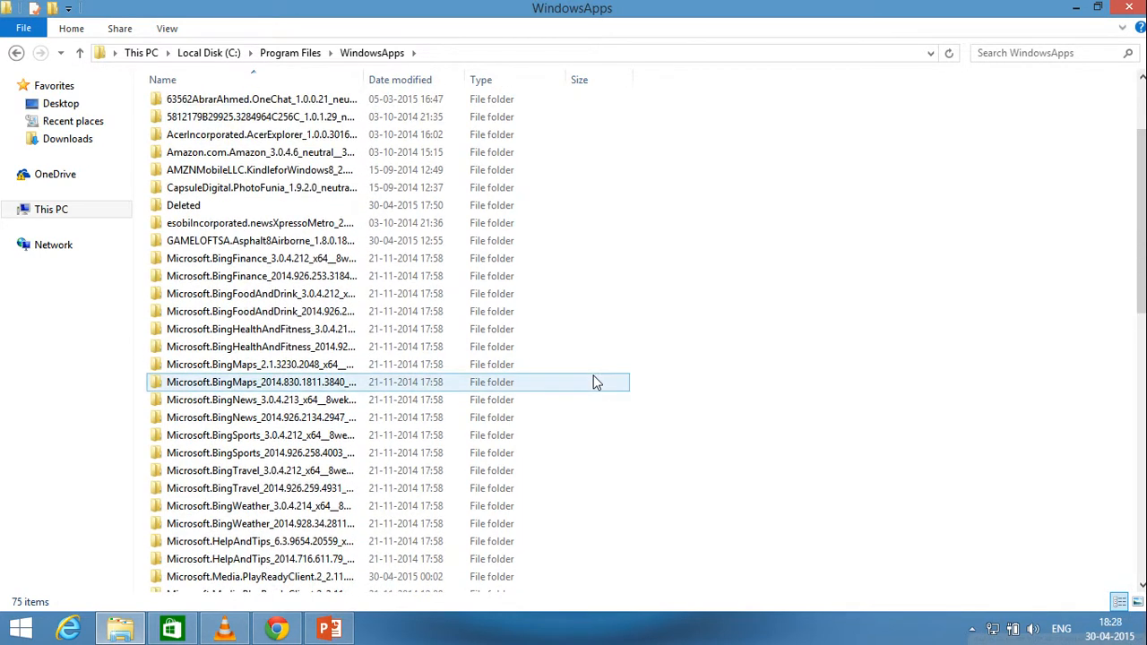
pyautogui.scroll(3, 596, 382)
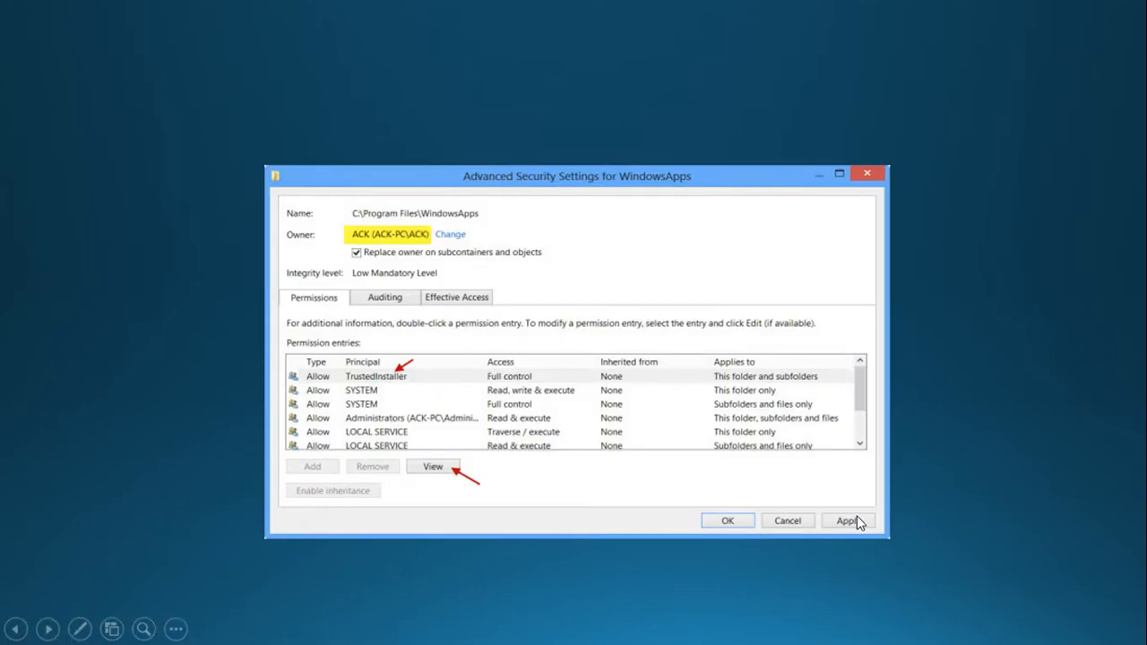
pyautogui.click(726, 521)
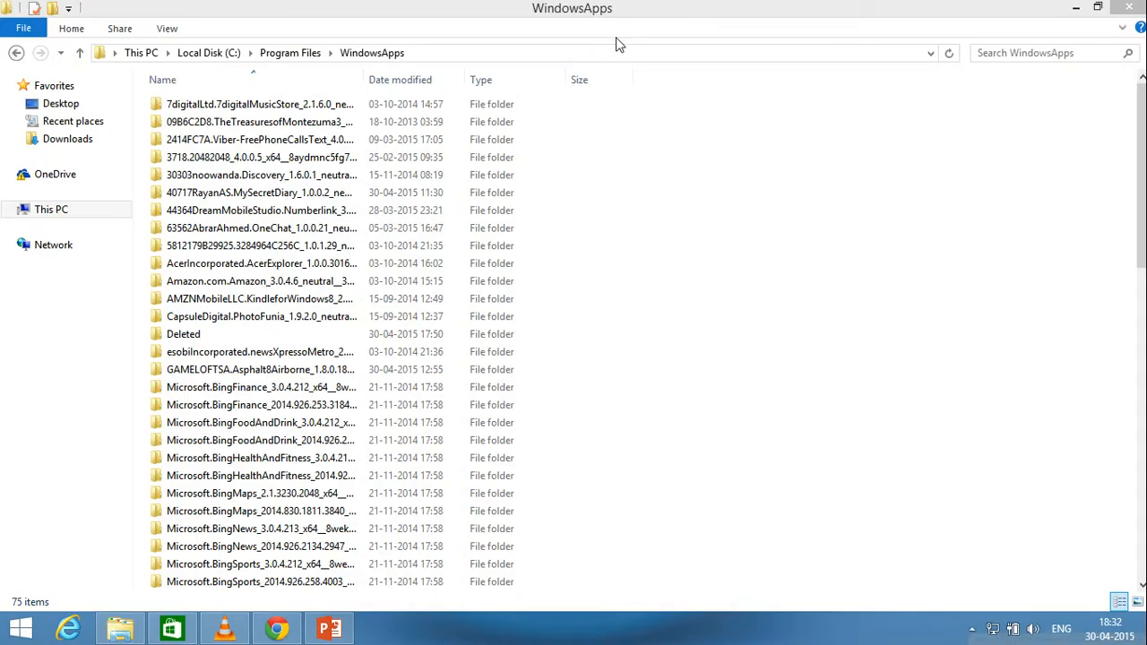
# Go back up to Program Files and reopen the WindowsApps folder.
pyautogui.click(609, 11)
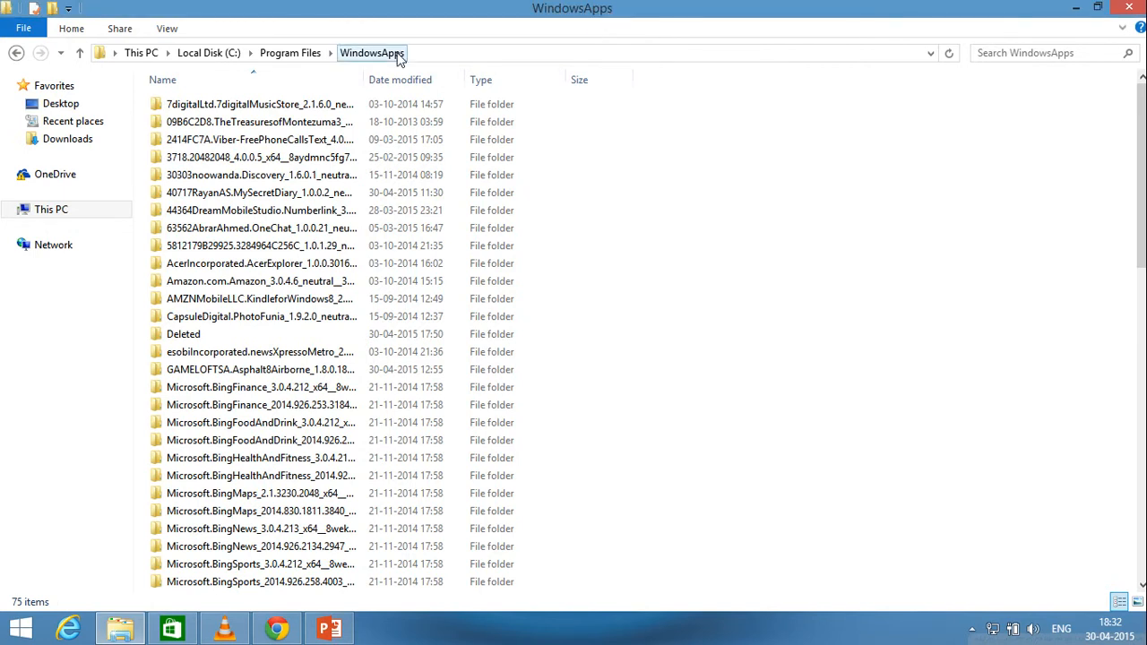
pyautogui.click(310, 55)
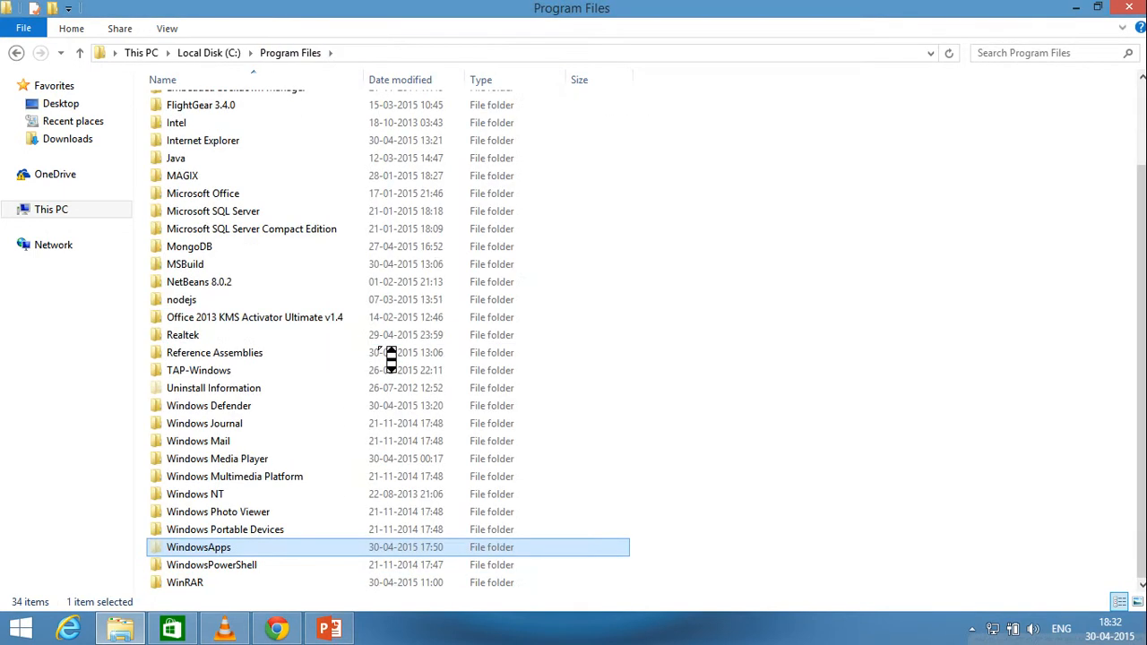
pyautogui.doubleClick(305, 552)
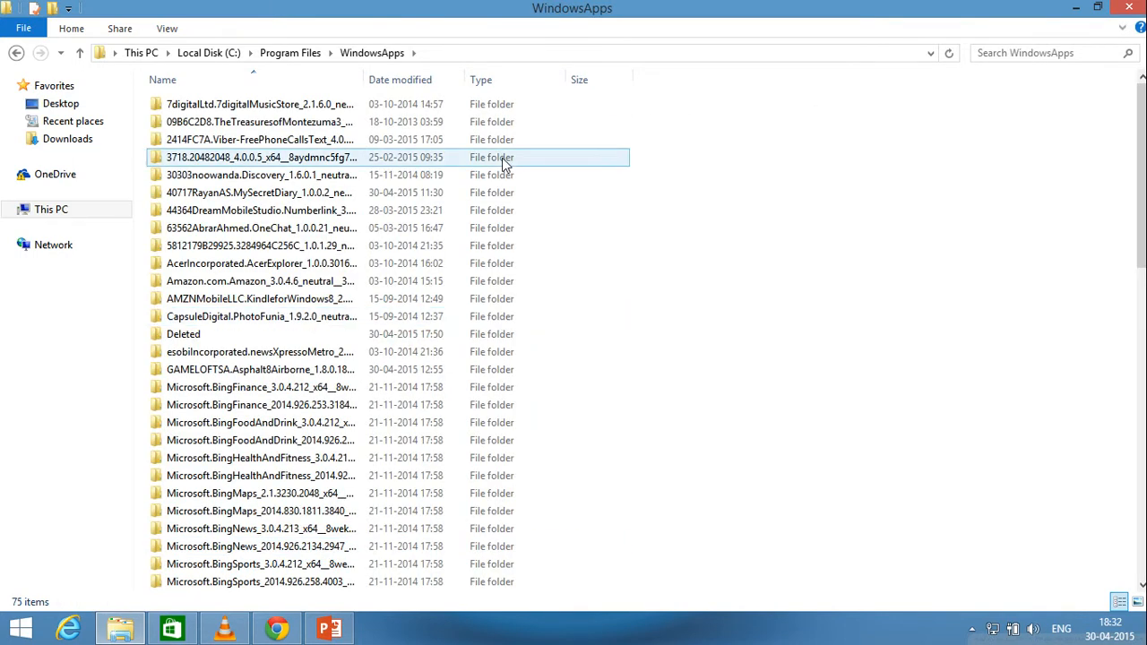
# Examine the full list of app package folders stored in WindowsApps.
pyautogui.scroll(-15, 501, 162)
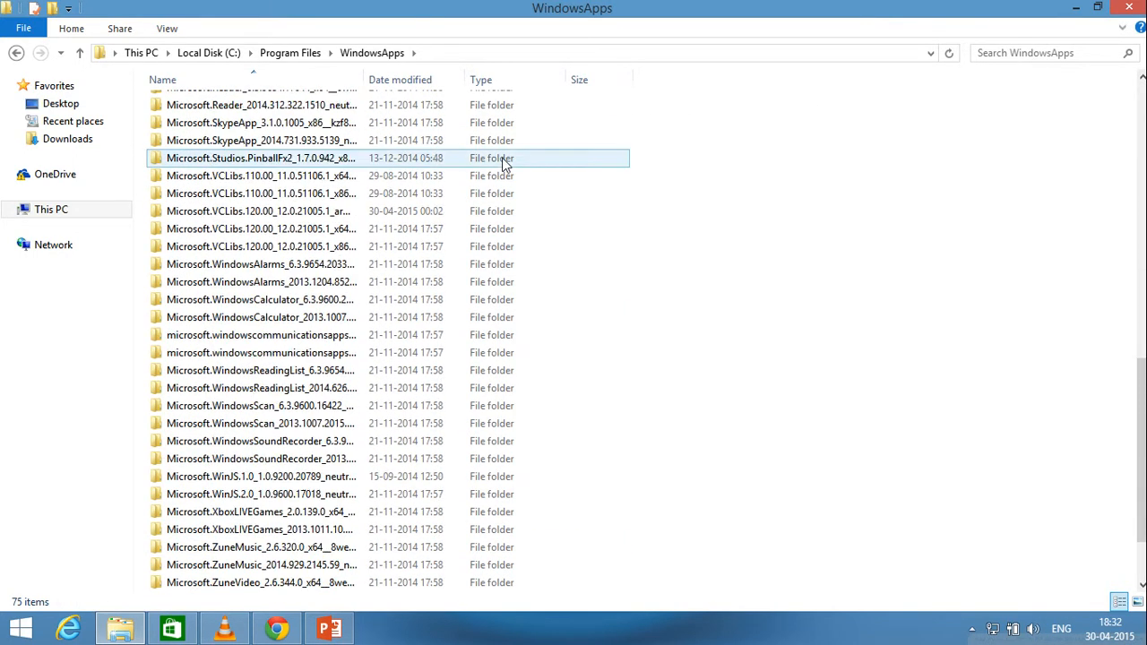
pyautogui.scroll(-2, 502, 161)
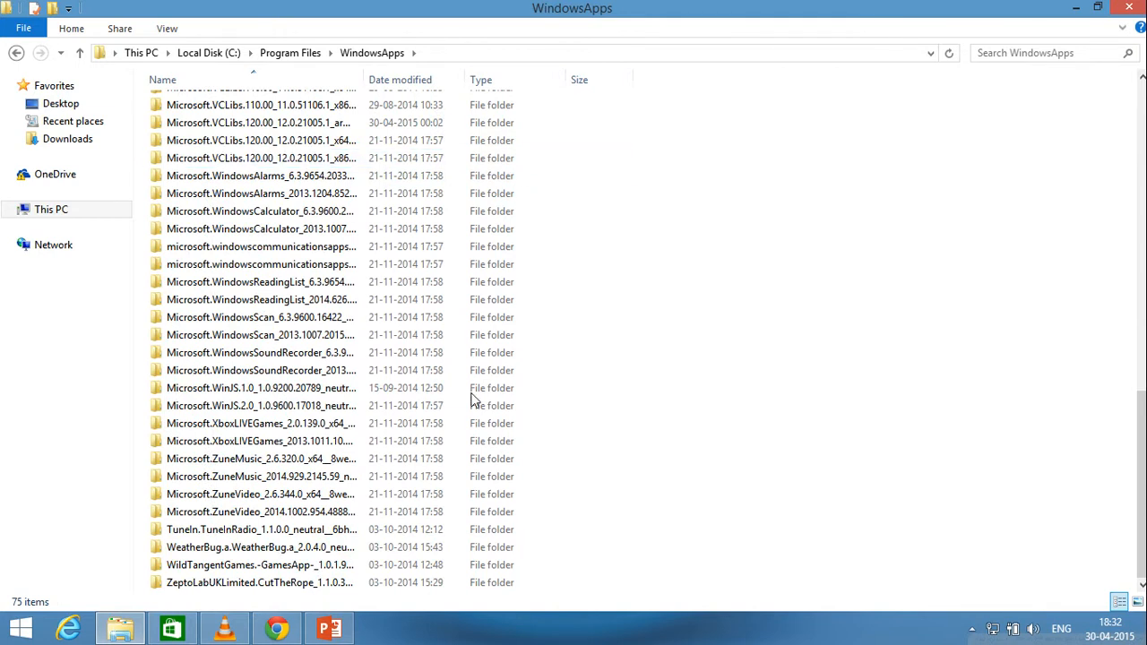
pyautogui.scroll(3, 475, 484)
pyautogui.scroll(10, 475, 484)
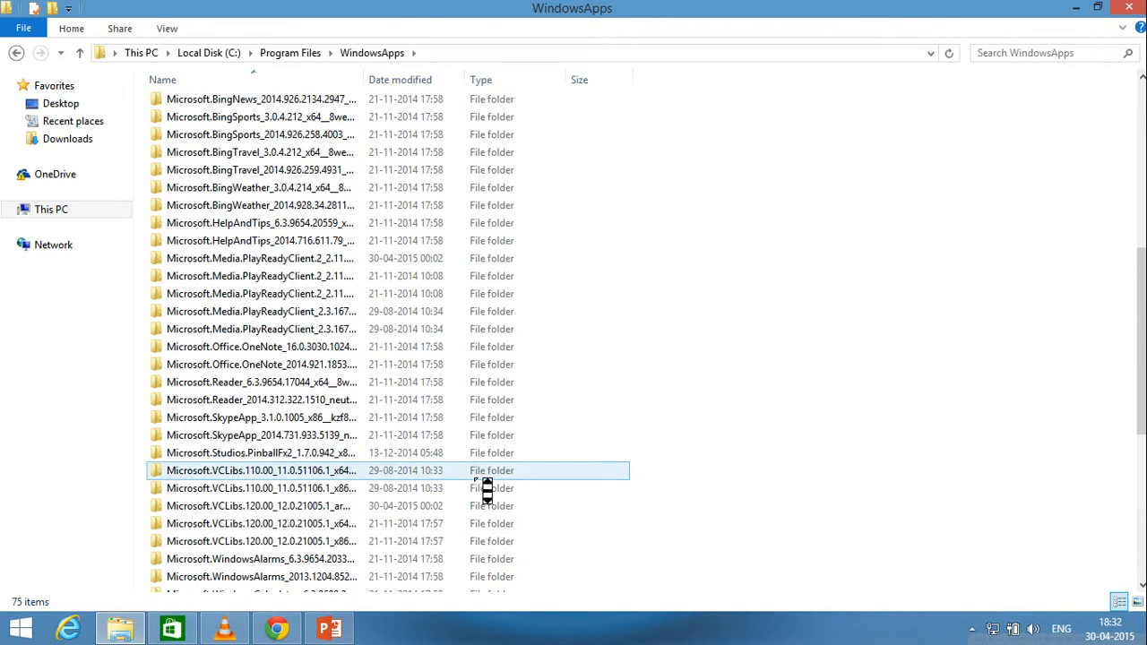
pyautogui.scroll(2, 475, 483)
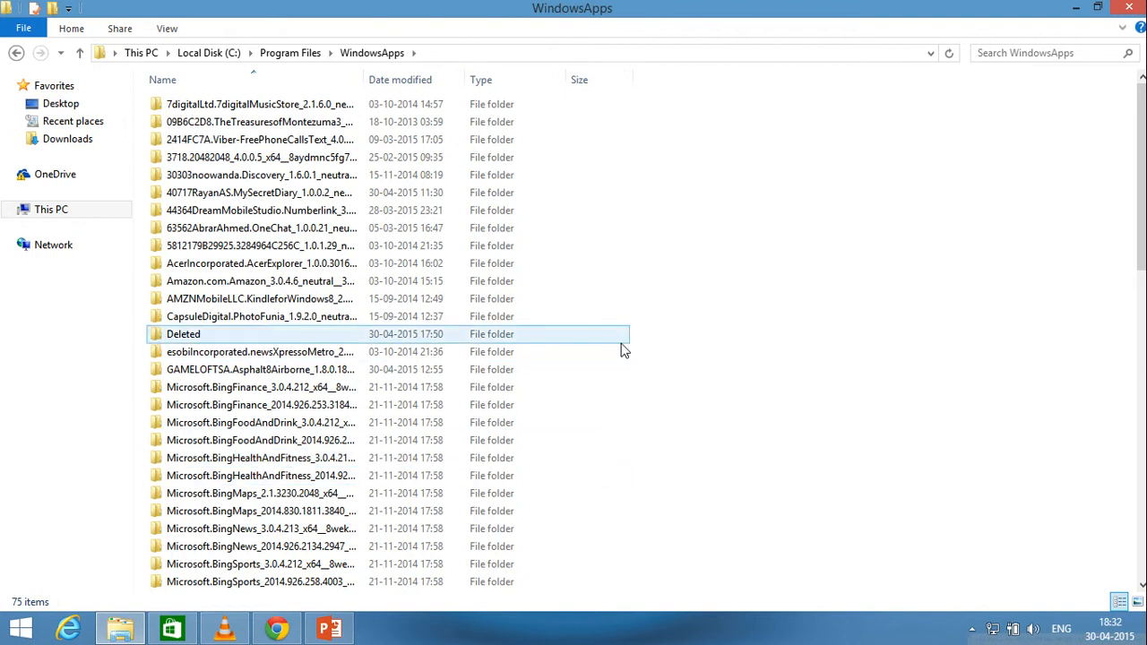
pyautogui.middleClick(688, 255)
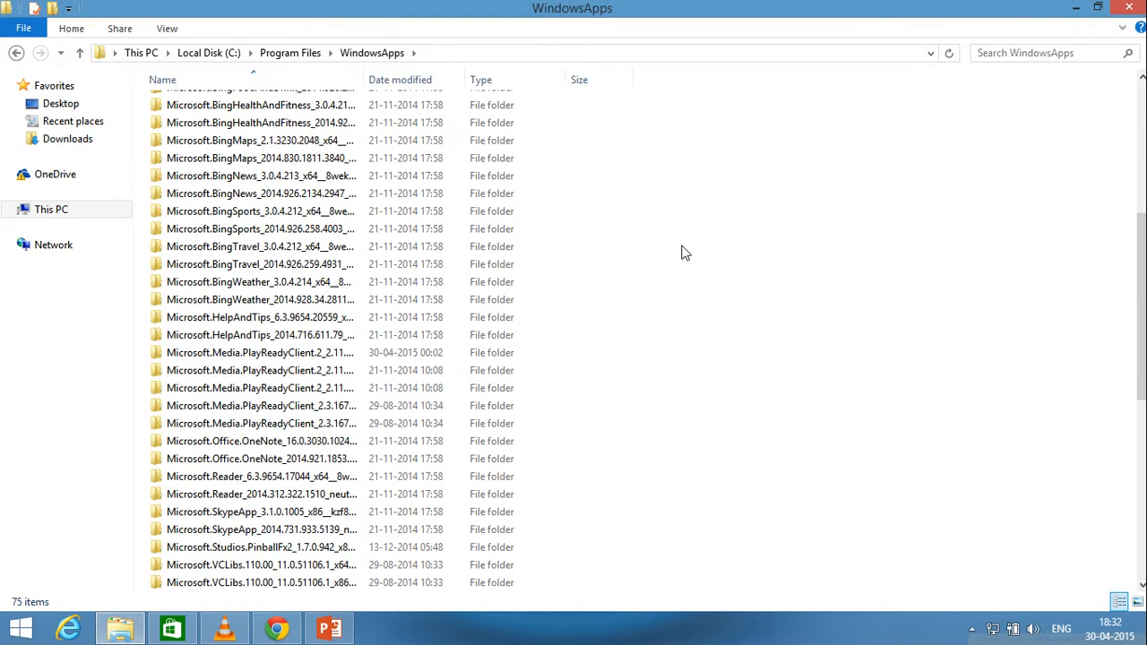
pyautogui.middleClick(688, 254)
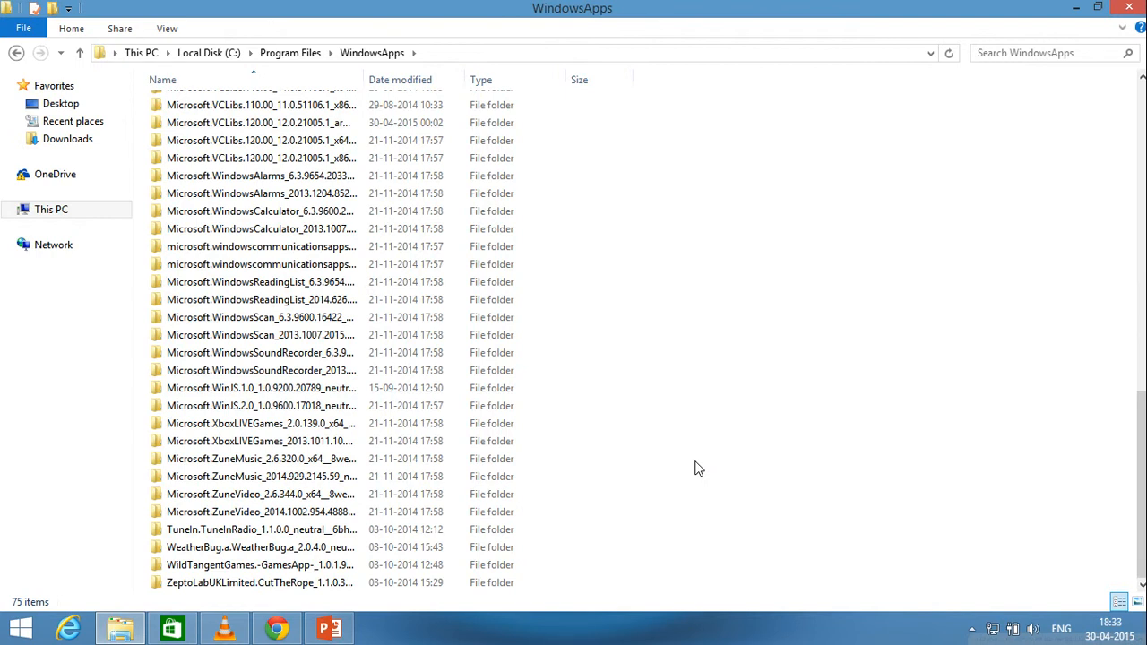
pyautogui.scroll(9, 698, 469)
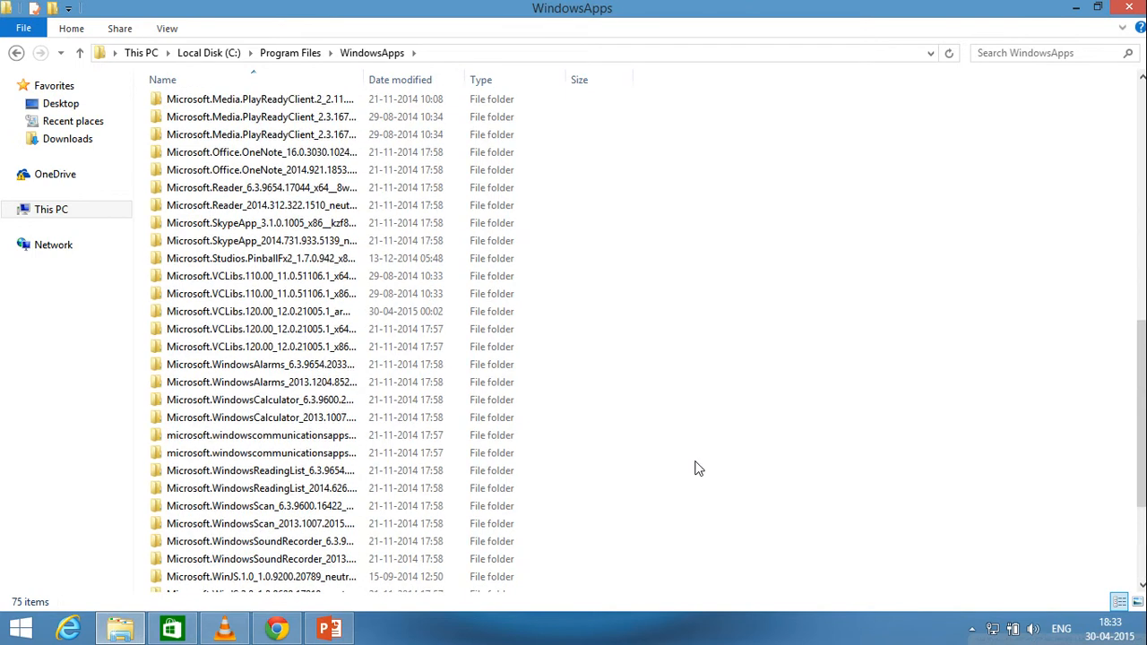
pyautogui.scroll(6, 698, 468)
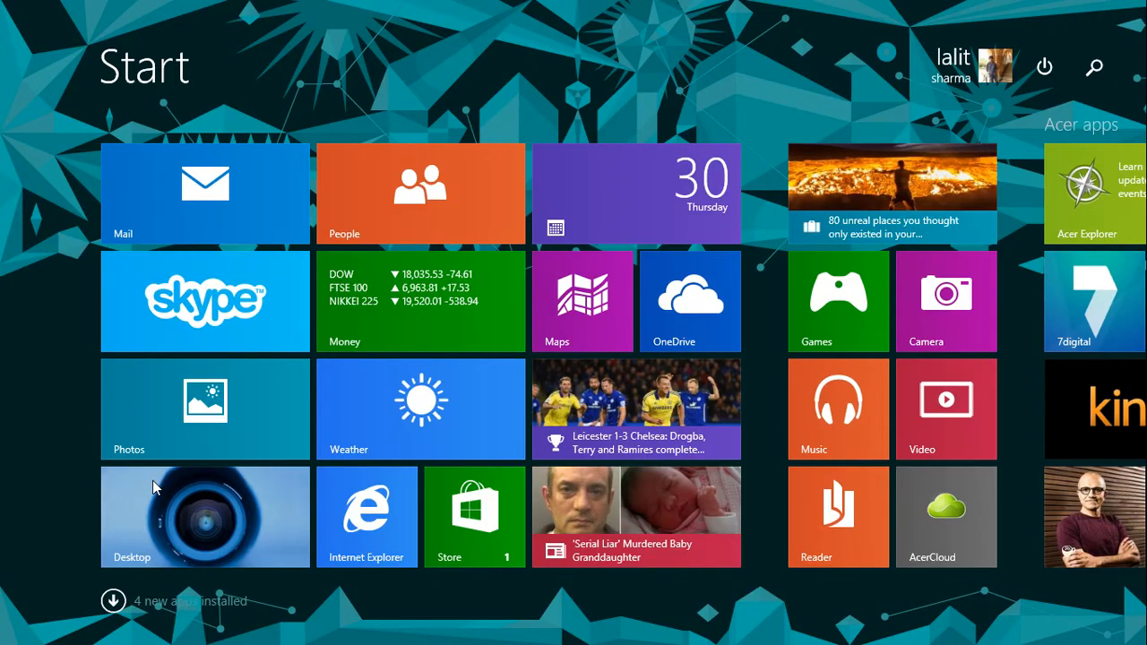
# Look over the app tiles on the Start screen and return to the desktop.
pyautogui.scroll(-8, 152, 480)
pyautogui.scroll(8, 152, 480)
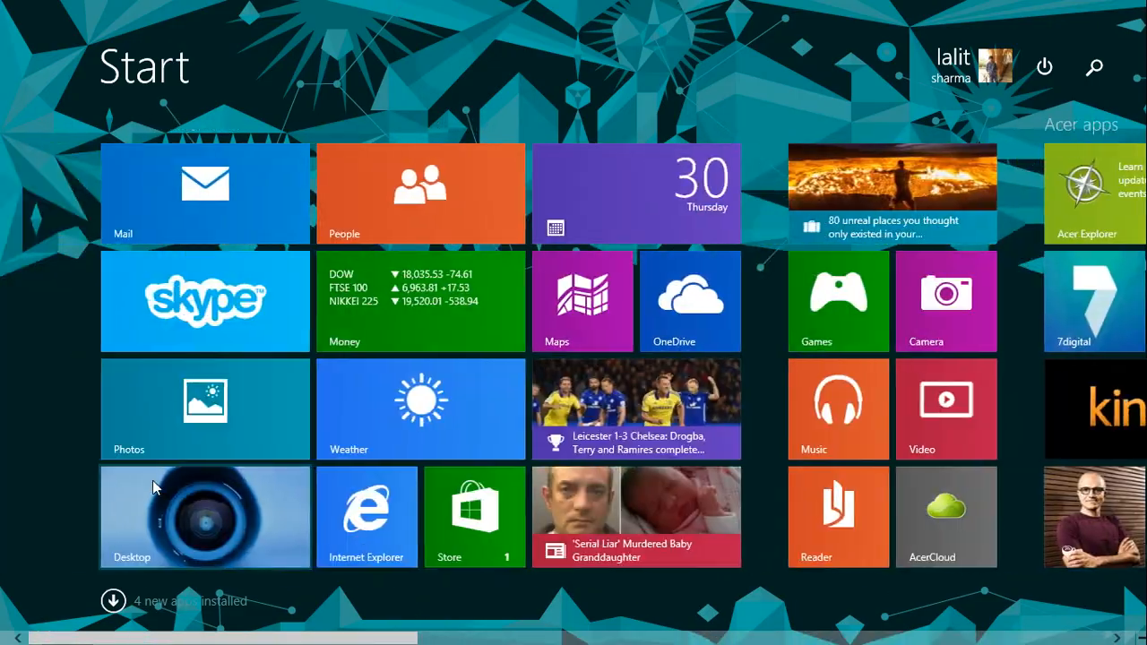
pyautogui.click(153, 484)
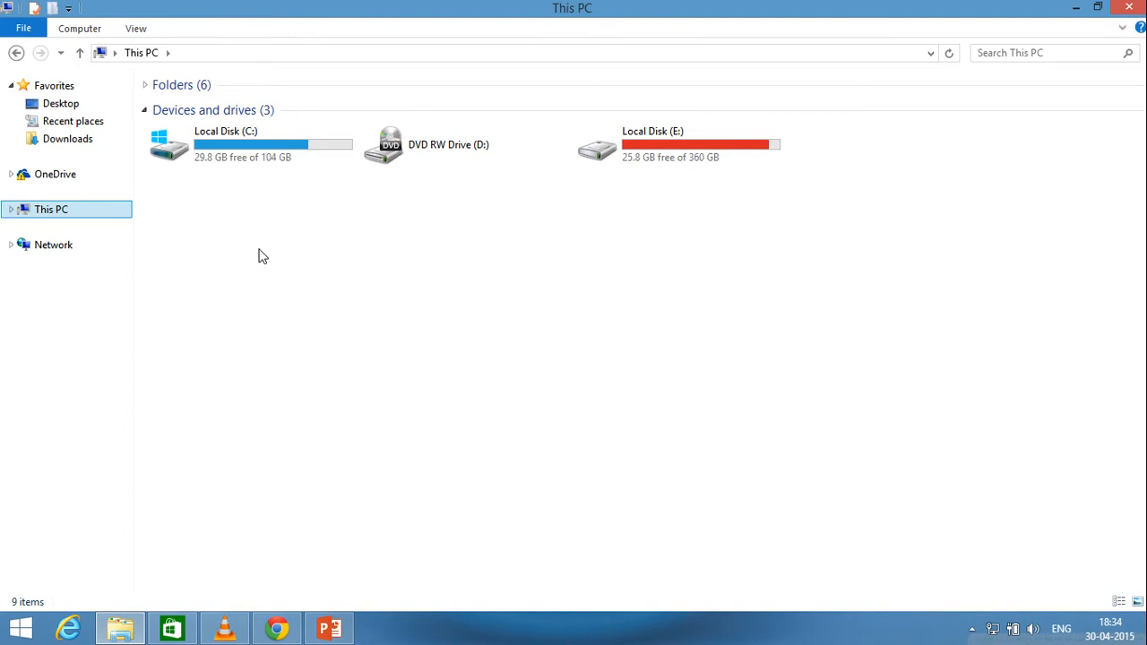
pyautogui.click(448, 53)
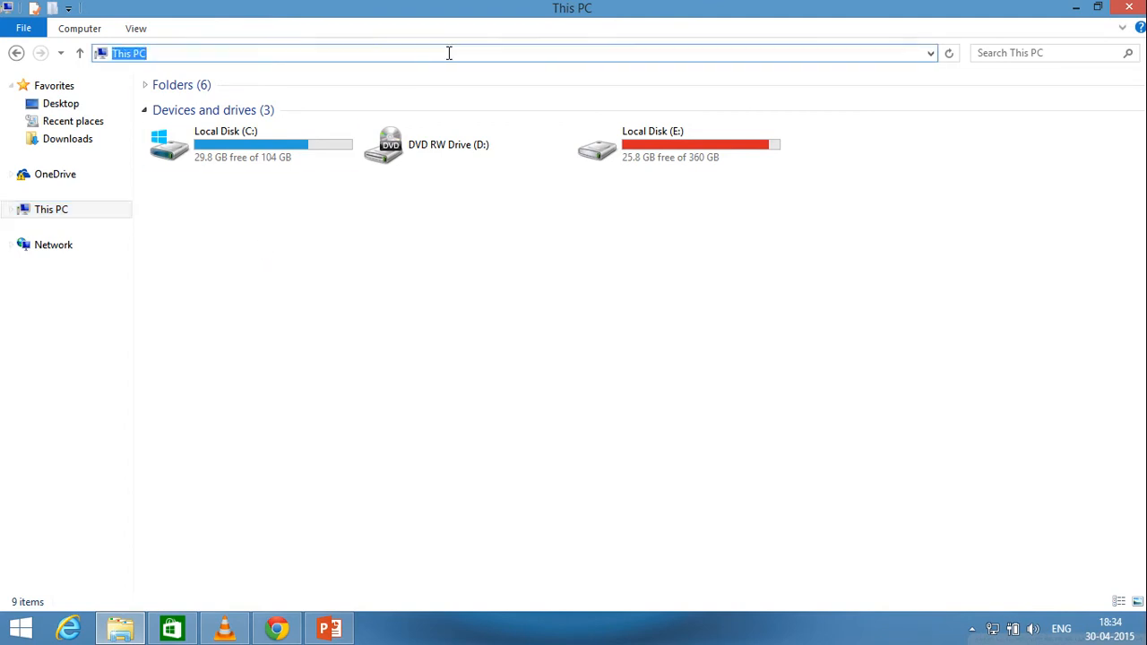
pyautogui.hotkey('ctrl', 'v')
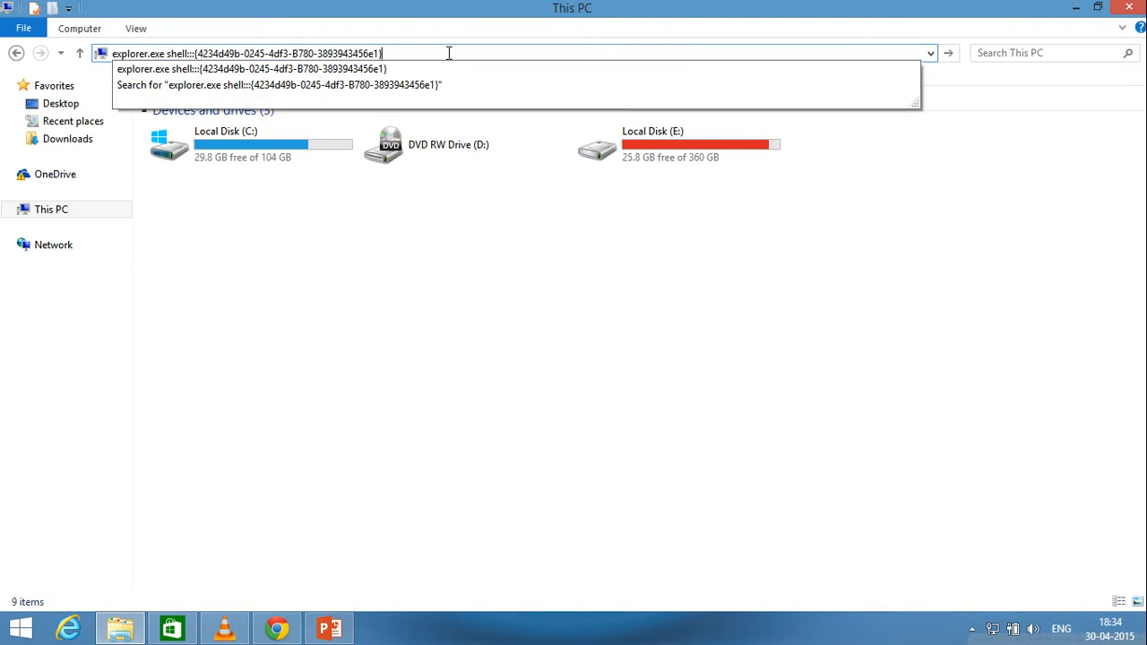
pyautogui.press('Return')
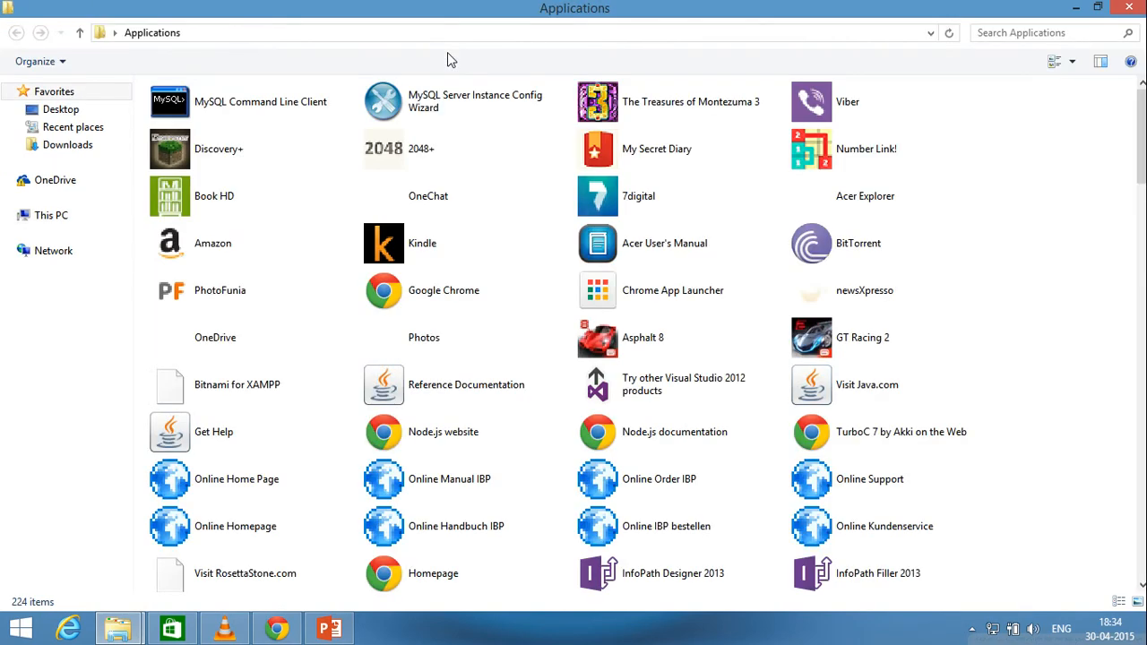
# Examine the complete list of installed desktop and Store apps in the Applications folder.
pyautogui.scroll(-15, 570, 92)
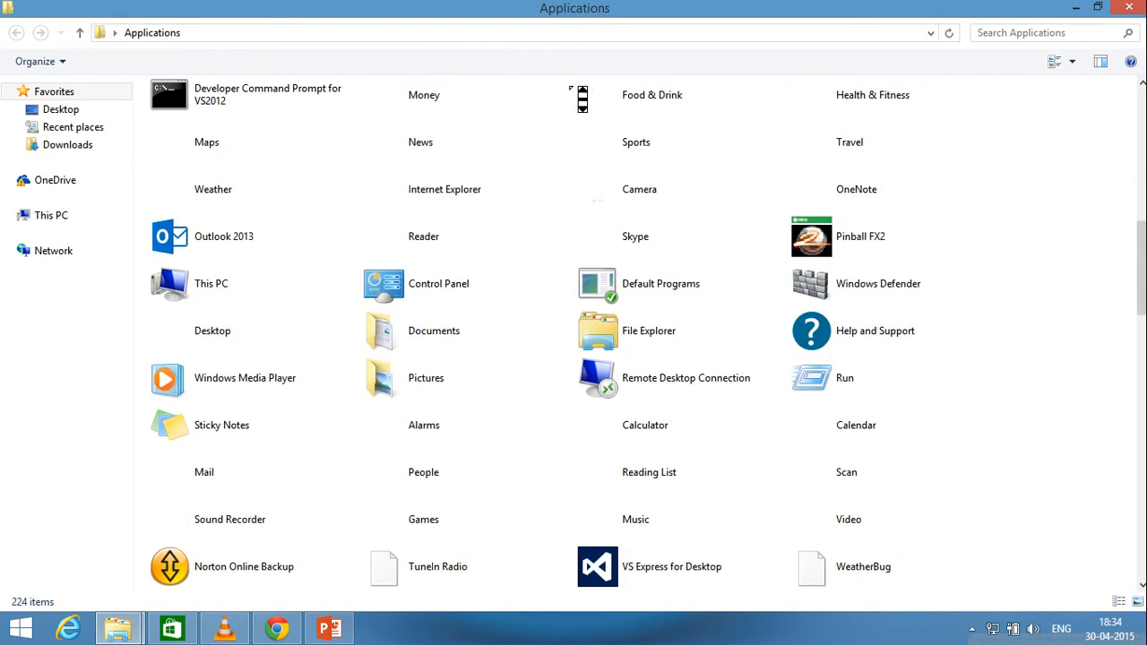
pyautogui.scroll(-4, 570, 92)
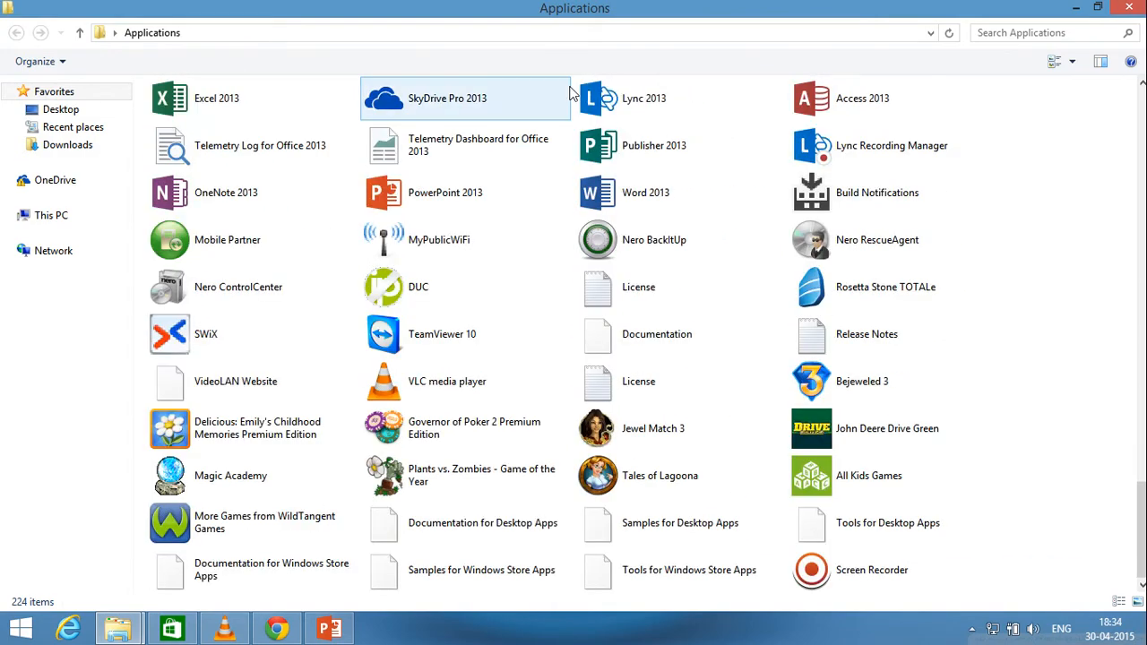
pyautogui.scroll(1, 630, 267)
pyautogui.scroll(4, 629, 266)
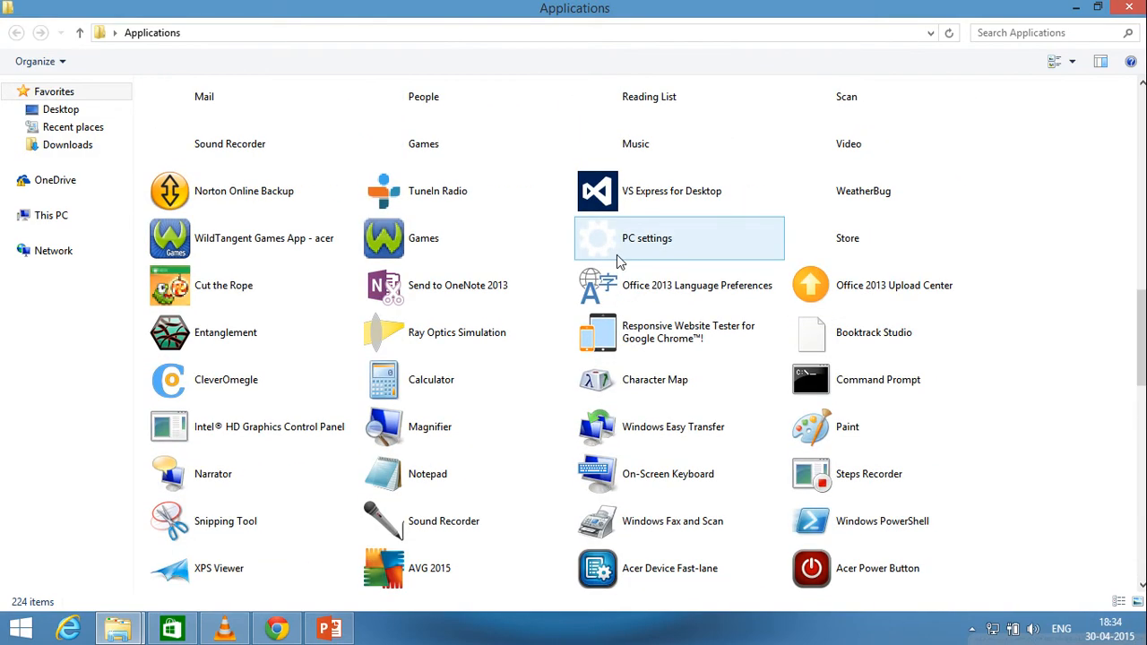
pyautogui.scroll(5, 616, 260)
pyautogui.scroll(3, 616, 255)
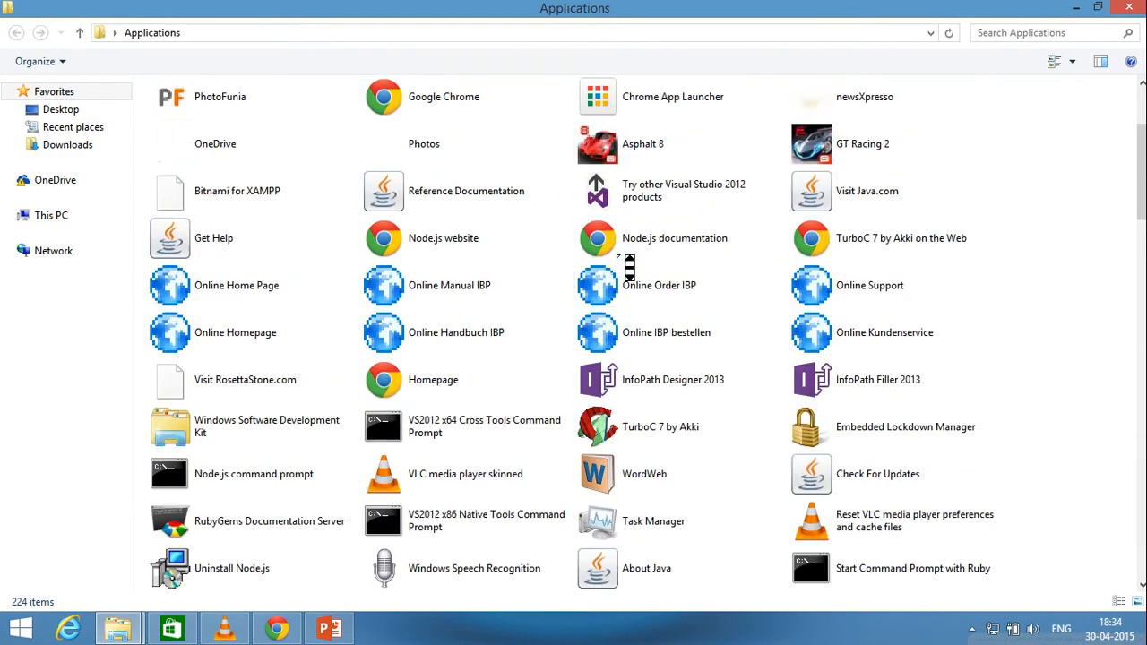
pyautogui.scroll(-4, 629, 267)
pyautogui.scroll(-15, 618, 258)
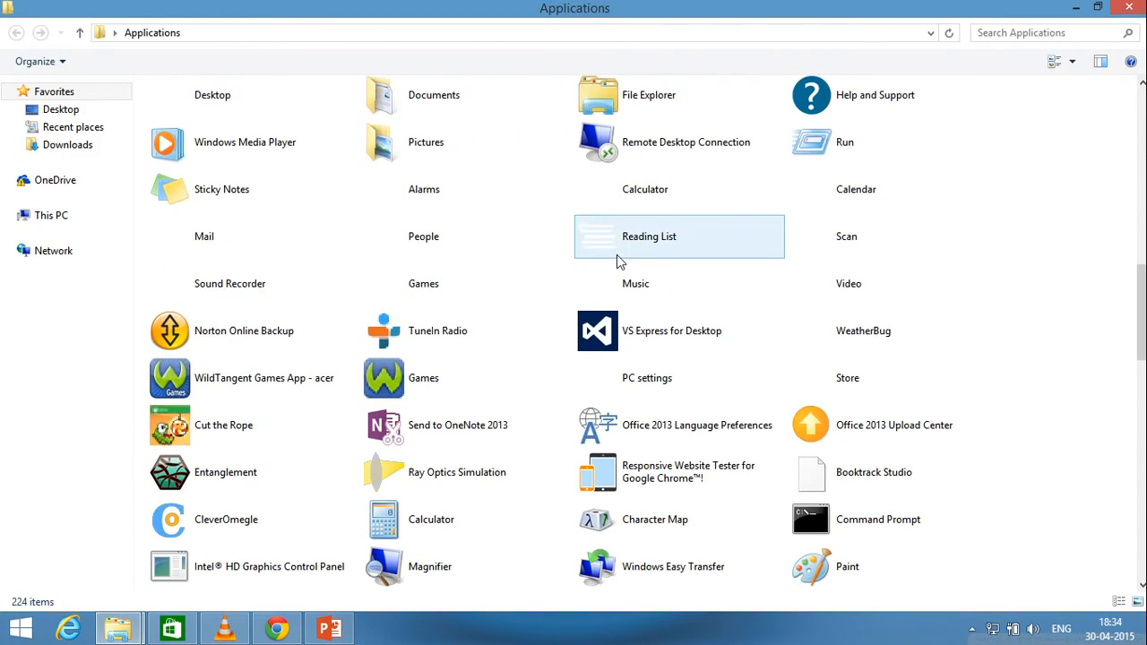
pyautogui.scroll(-1, 617, 260)
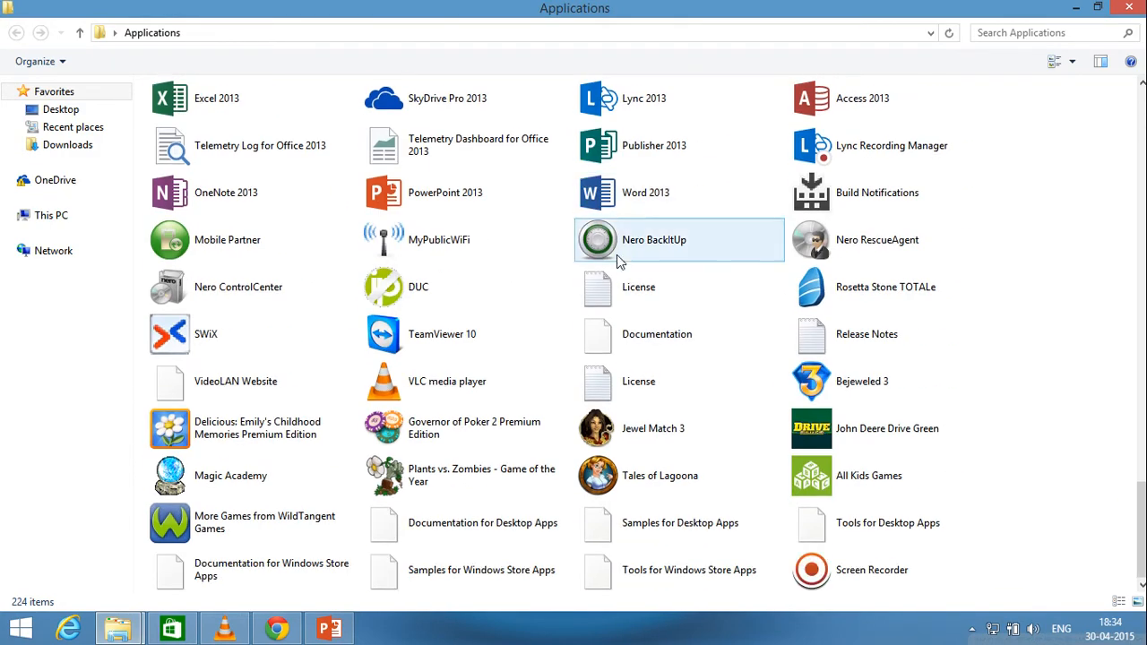